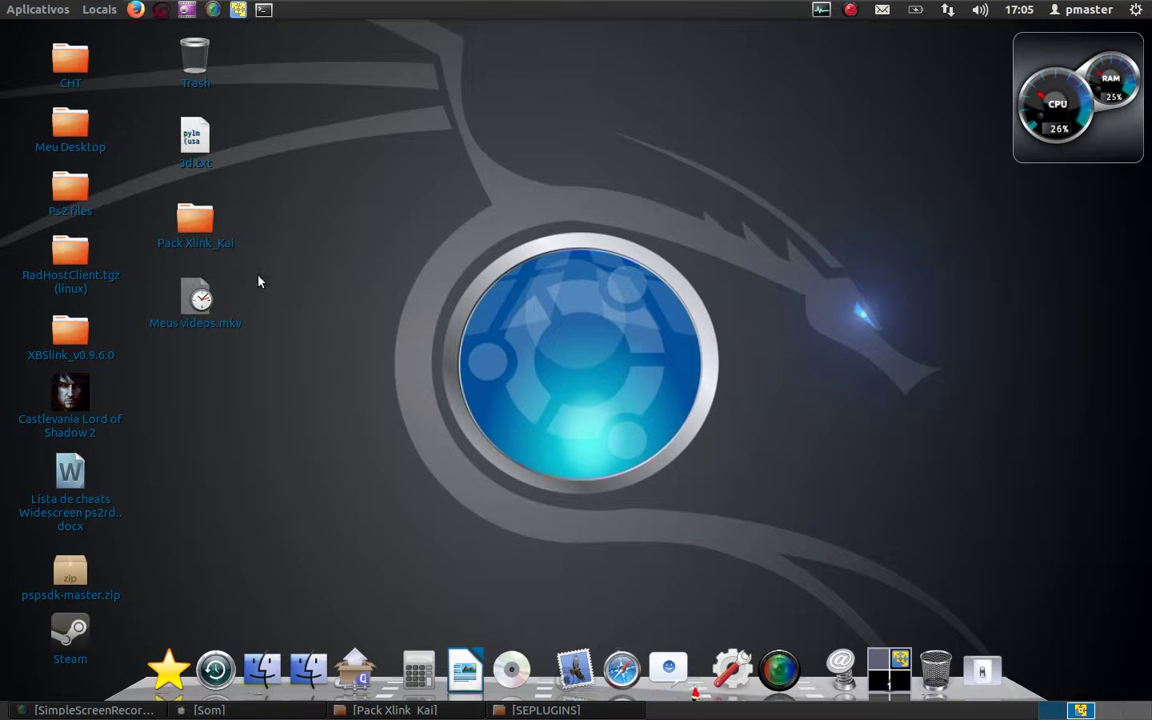
click(220, 240)
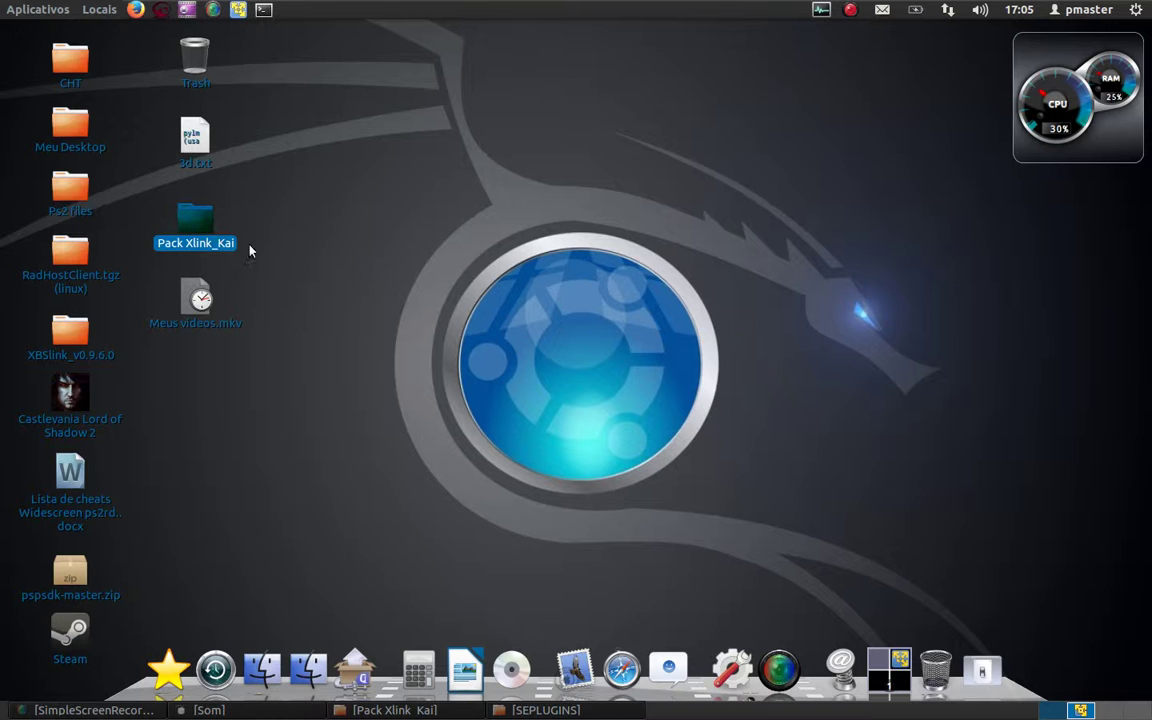
click(585, 412)
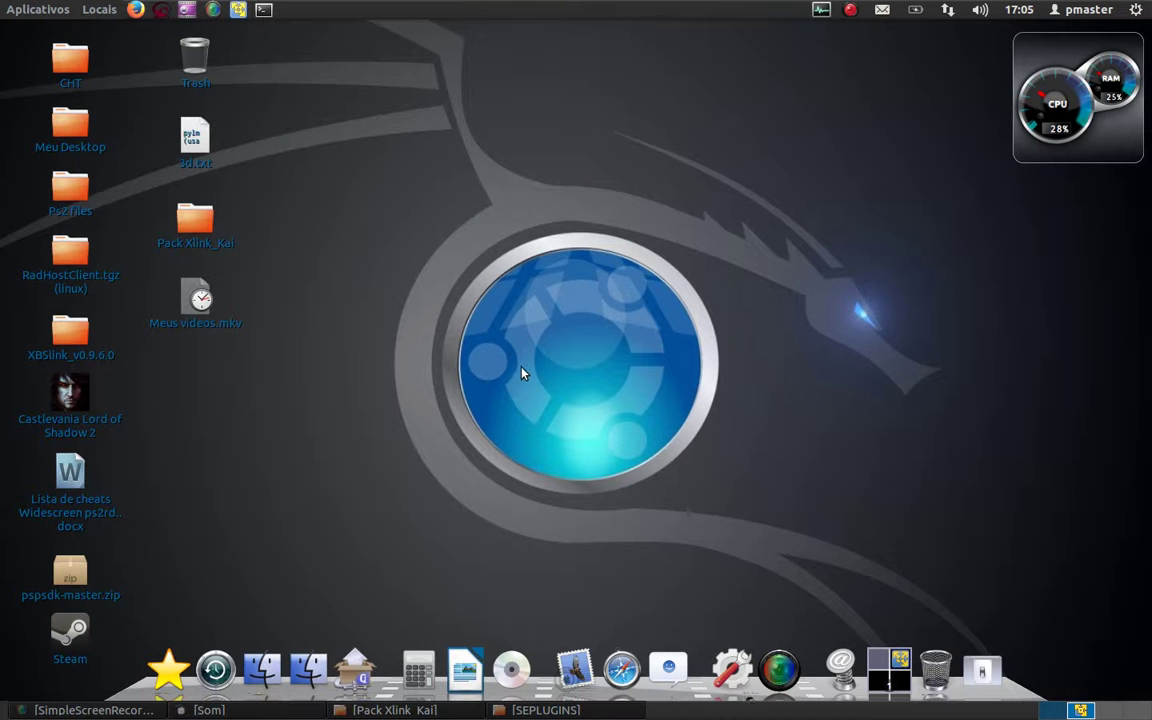
Step: Open the SEPLUGINS folder on the 8,1 GB storage device and select the AdhocToUSB.prx file
click(105, 10)
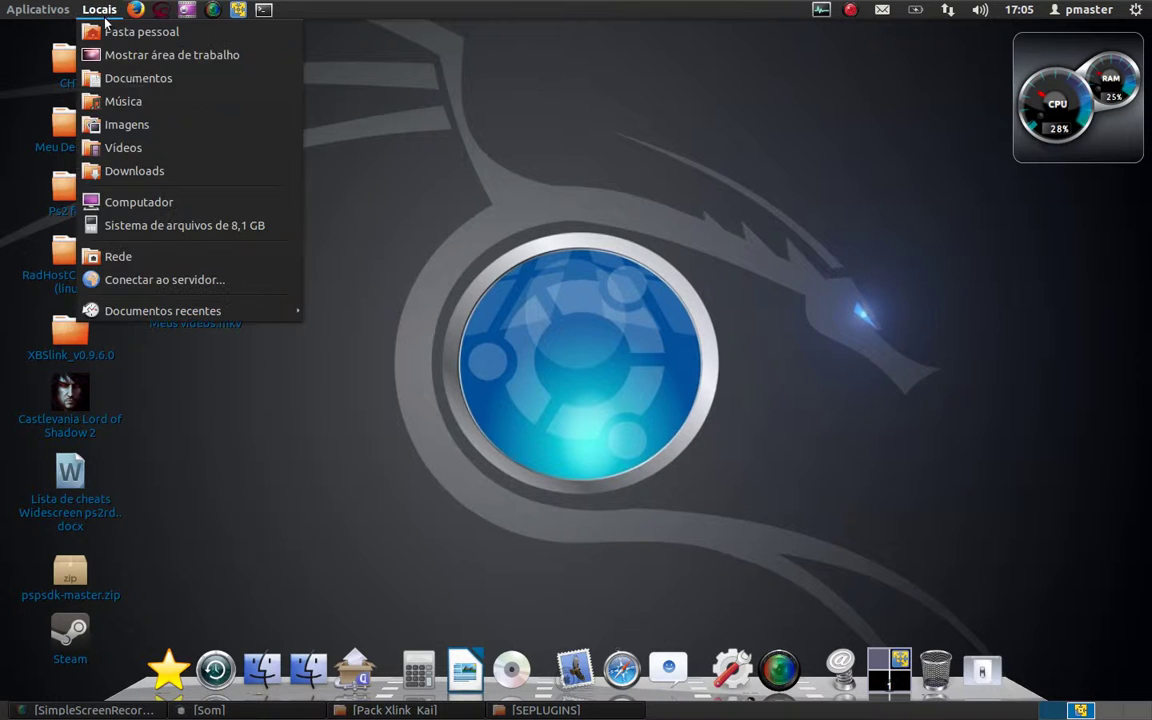
click(240, 202)
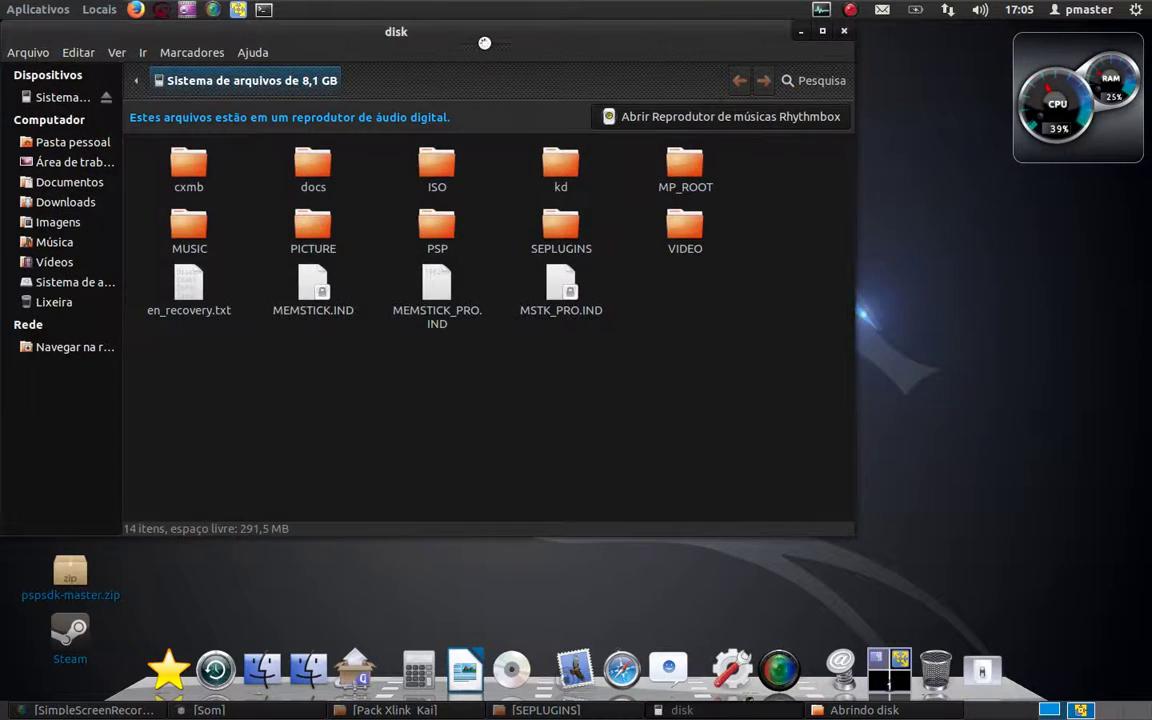
click(790, 258)
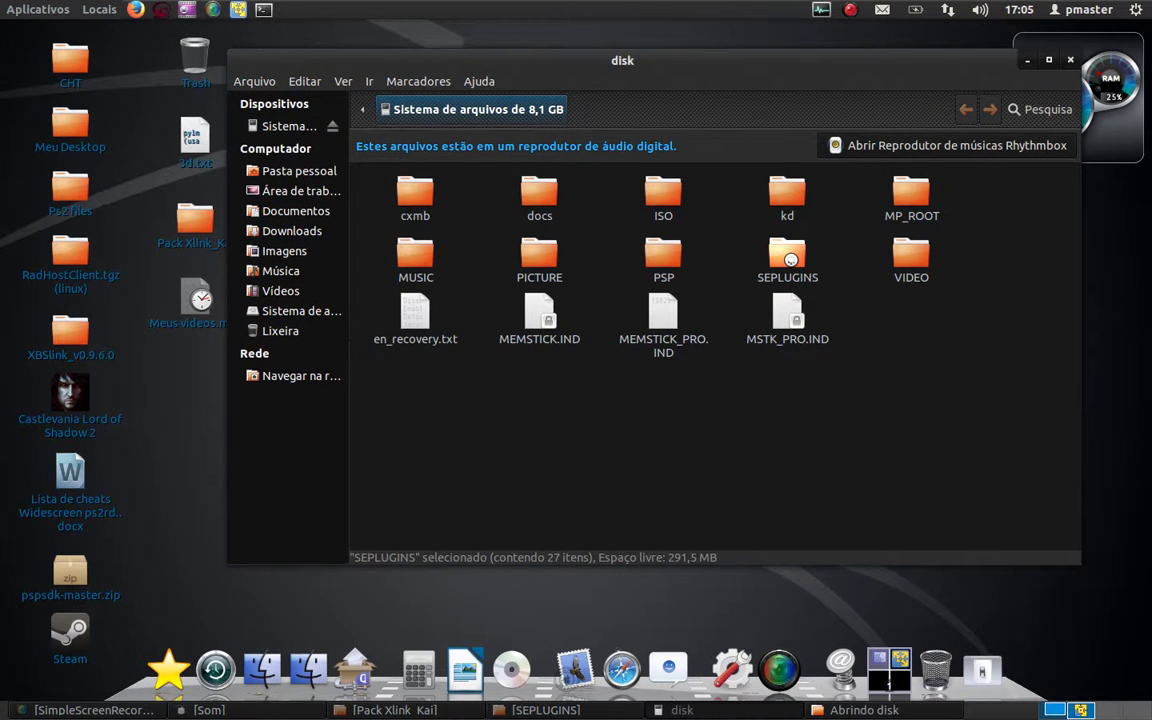
double_click(790, 258)
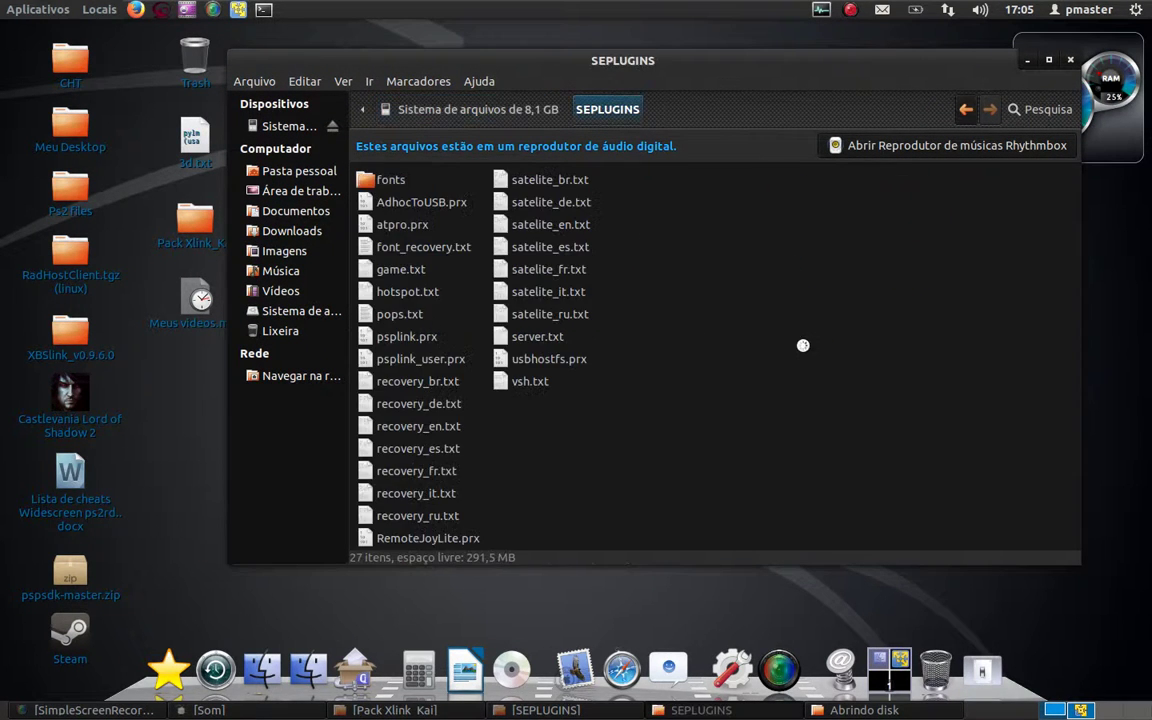
drag(667, 69, 863, 74)
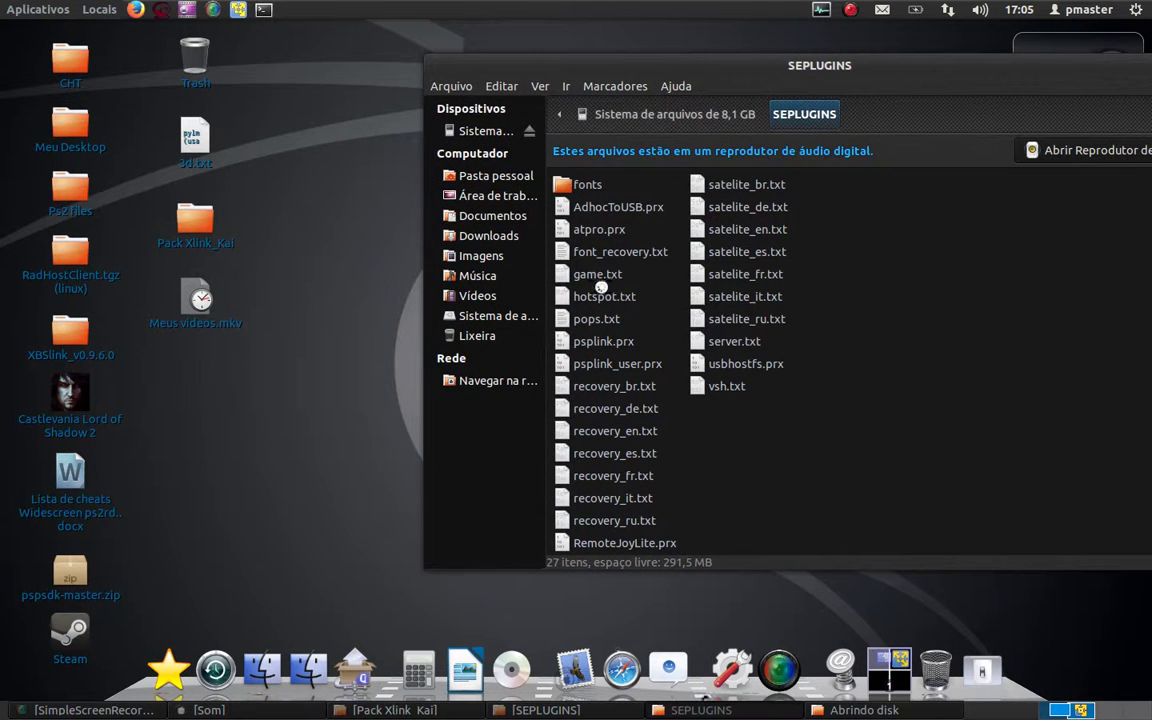
click(630, 209)
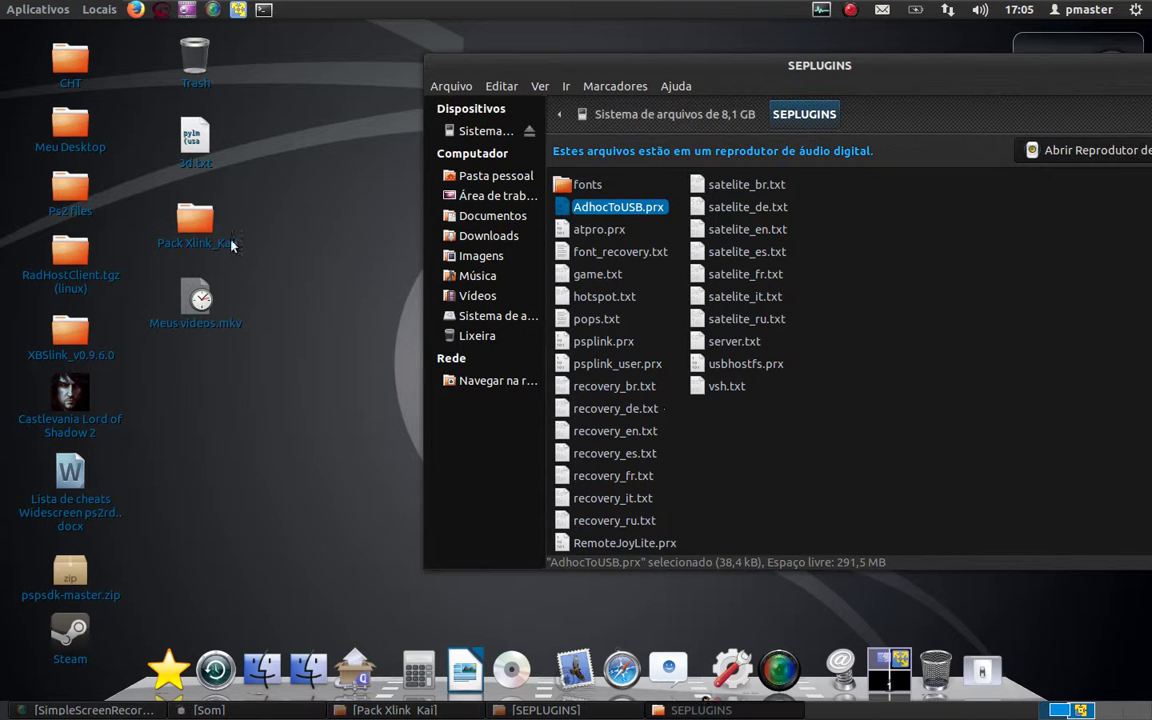
Step: Examine the contents of the desktop folder Pack Xlink_Kai, including the AdhocToUSB.prx plugin, installers, driver and bridge folders
click(196, 228)
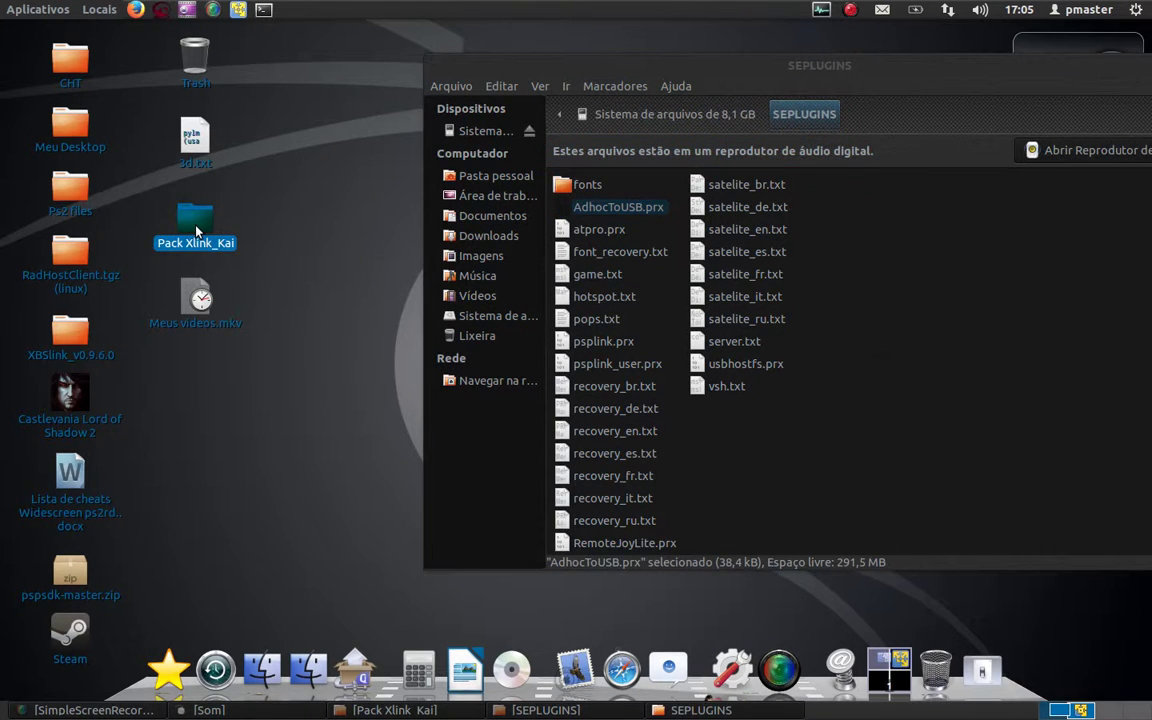
double_click(196, 229)
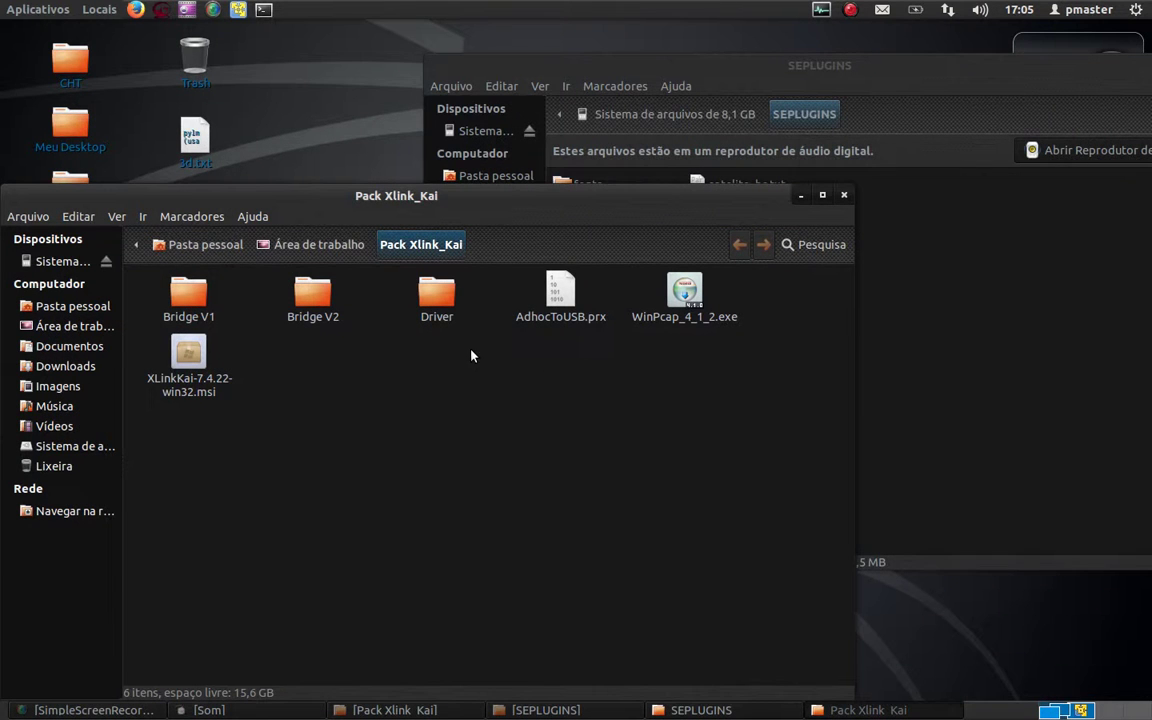
click(545, 290)
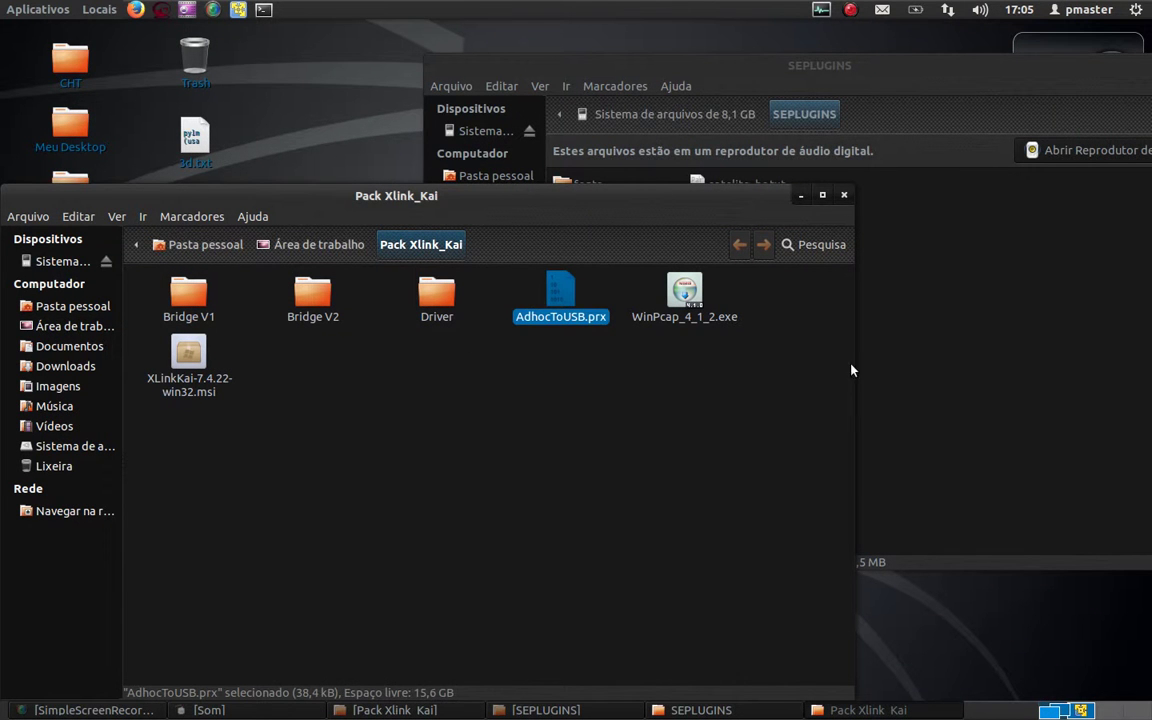
drag(614, 194, 634, 118)
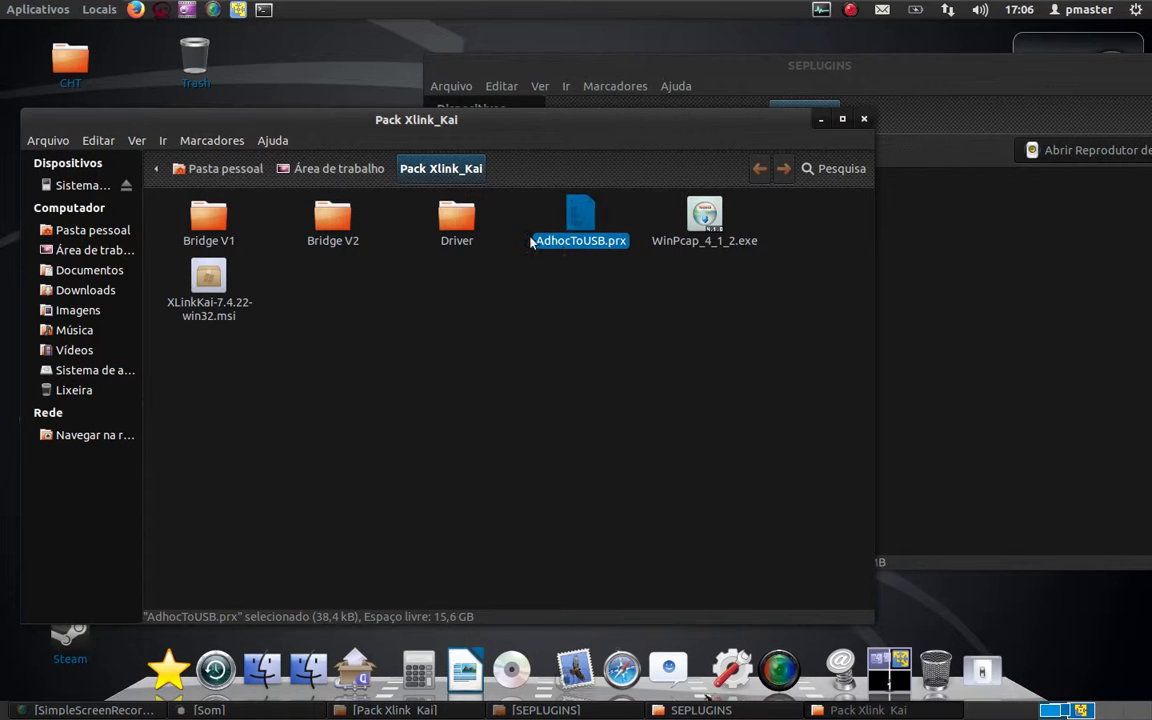
click(622, 360)
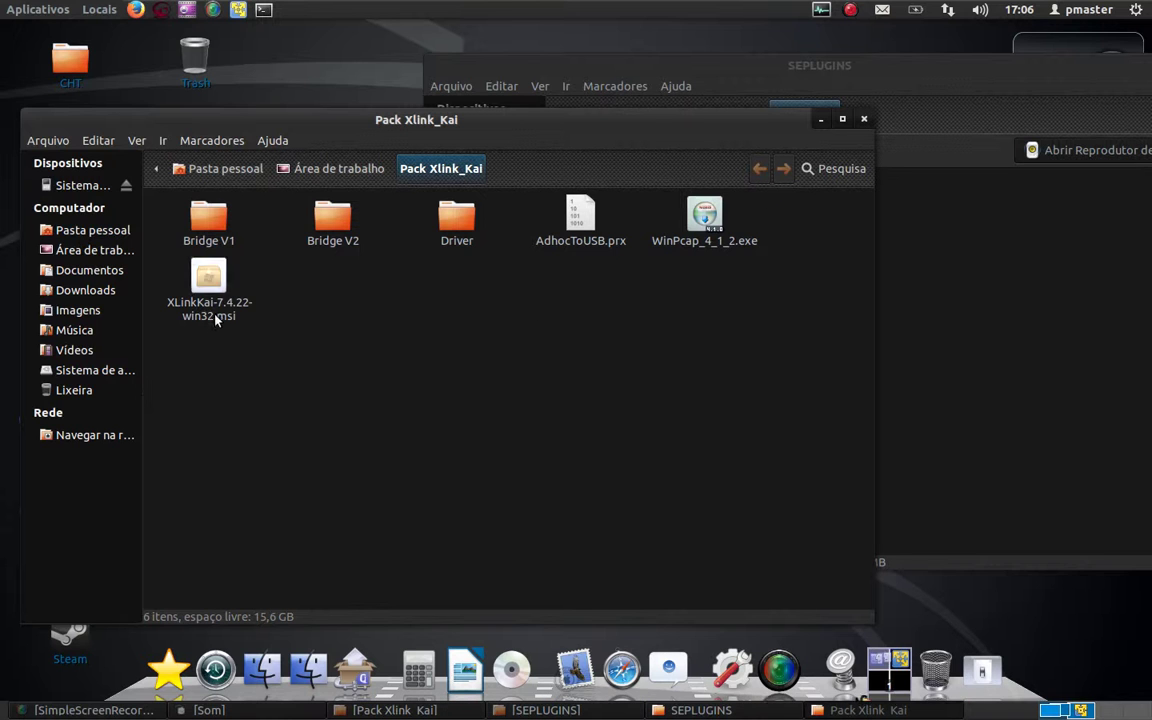
click(195, 284)
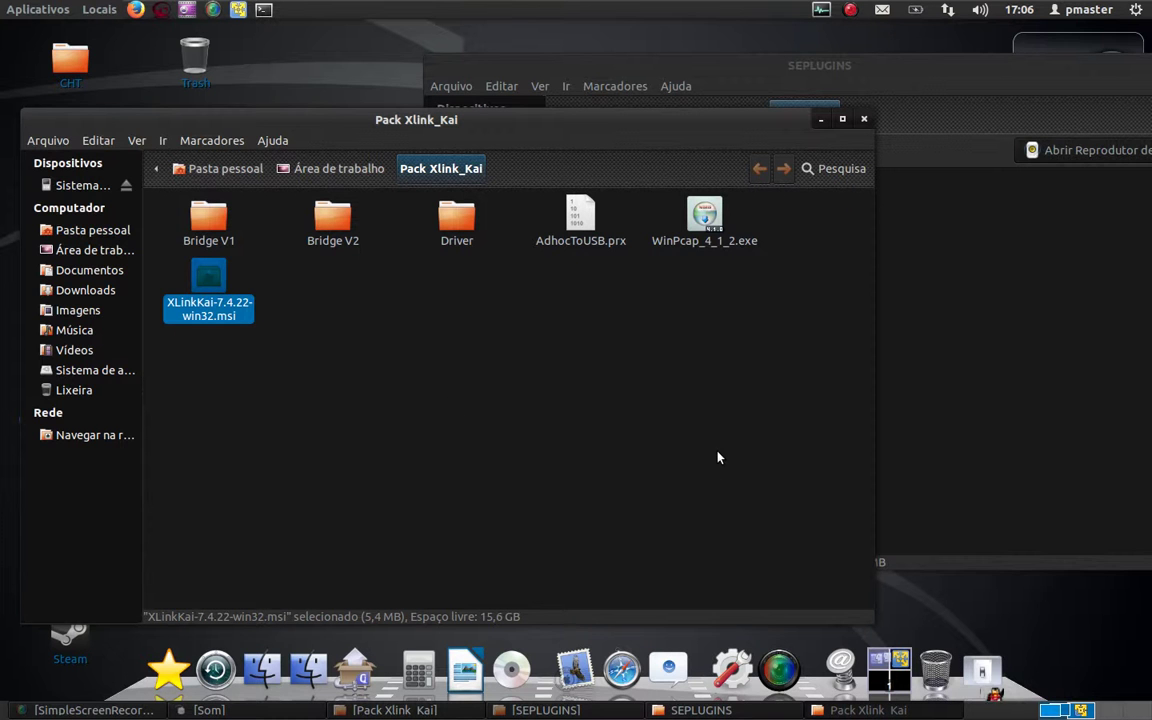
click(699, 212)
click(452, 238)
drag(385, 214, 208, 226)
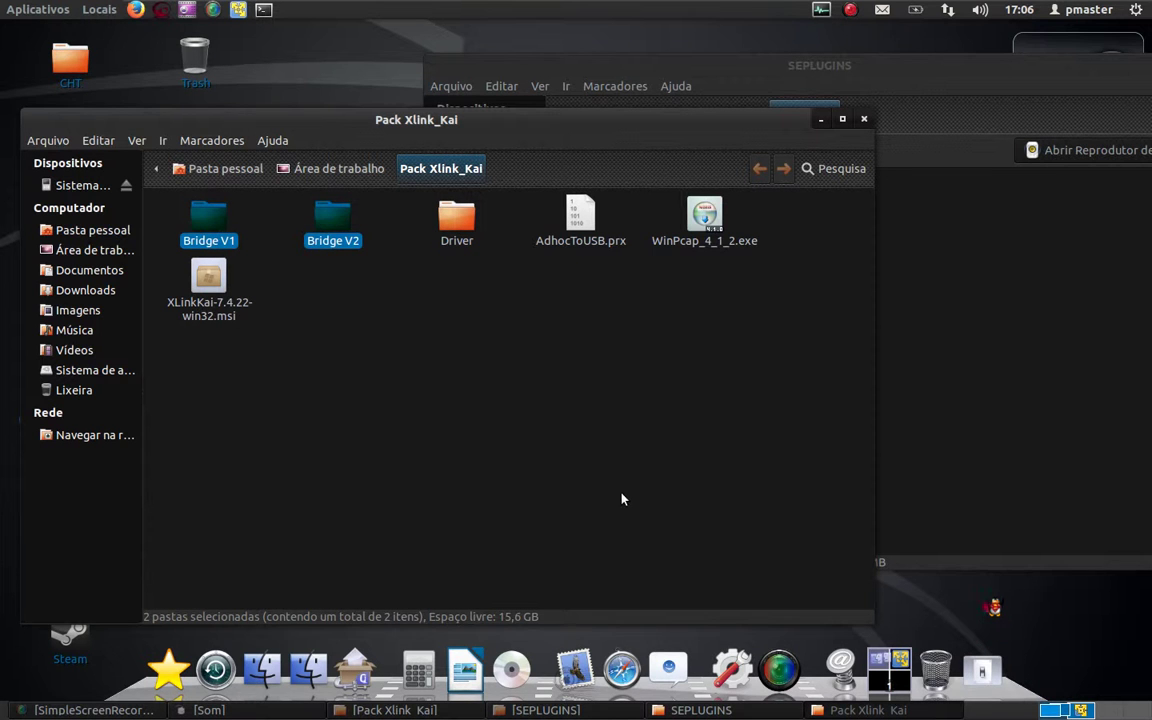
click(690, 500)
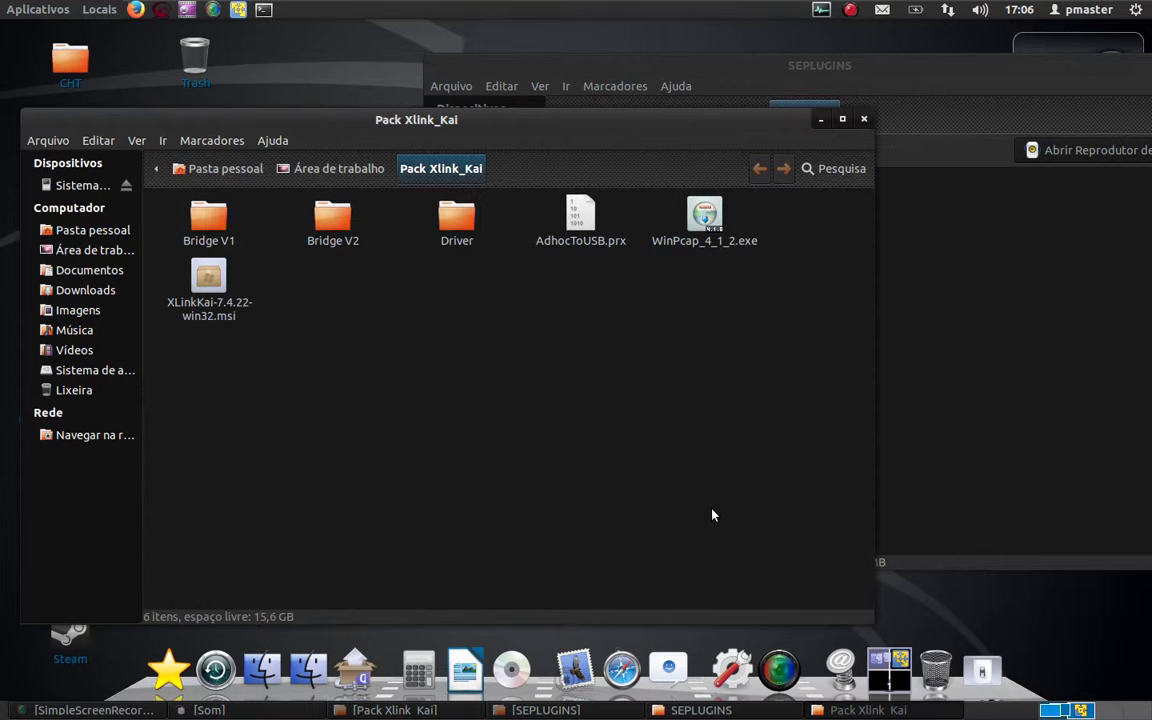
click(864, 121)
Step: Open game.txt from the SEPLUGINS folder and check its AdhocToUSB.prx line
drag(975, 72, 802, 72)
click(458, 188)
click(500, 211)
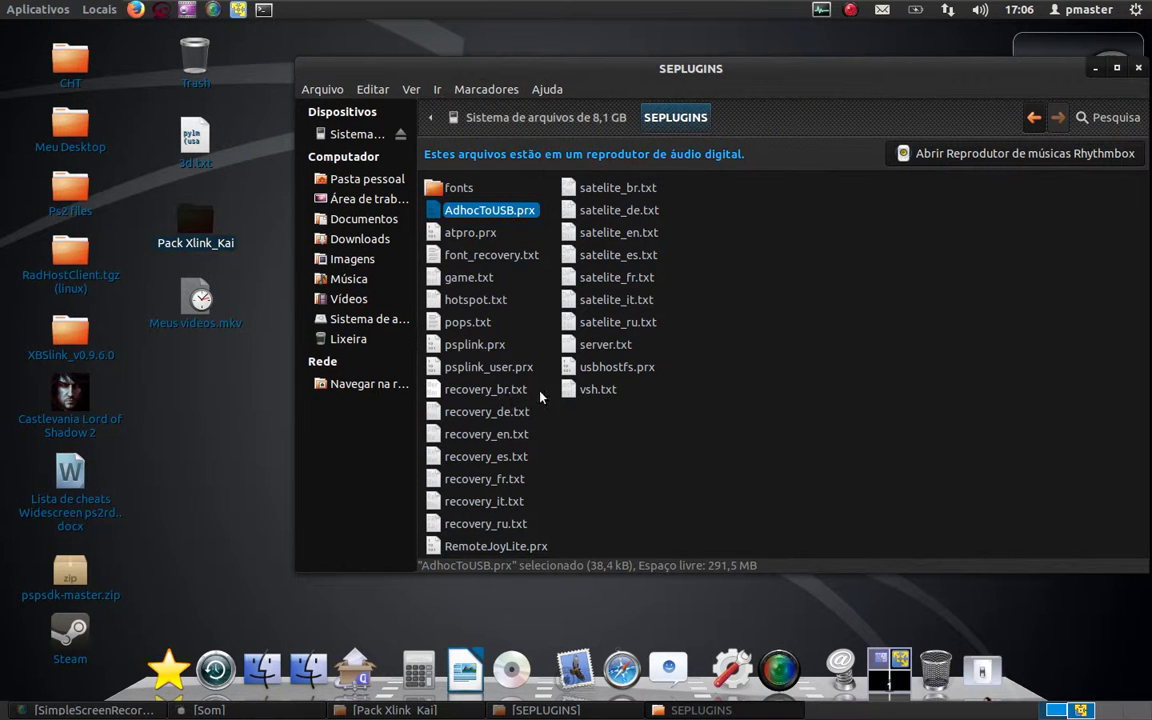
click(482, 279)
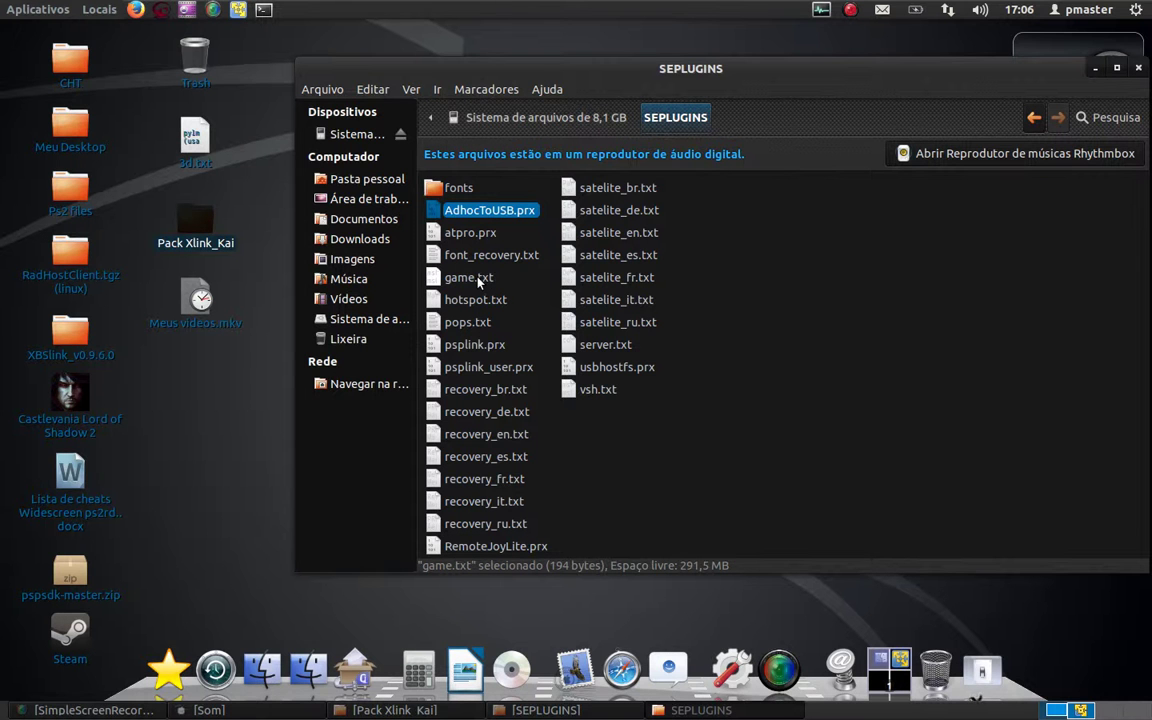
double_click(480, 279)
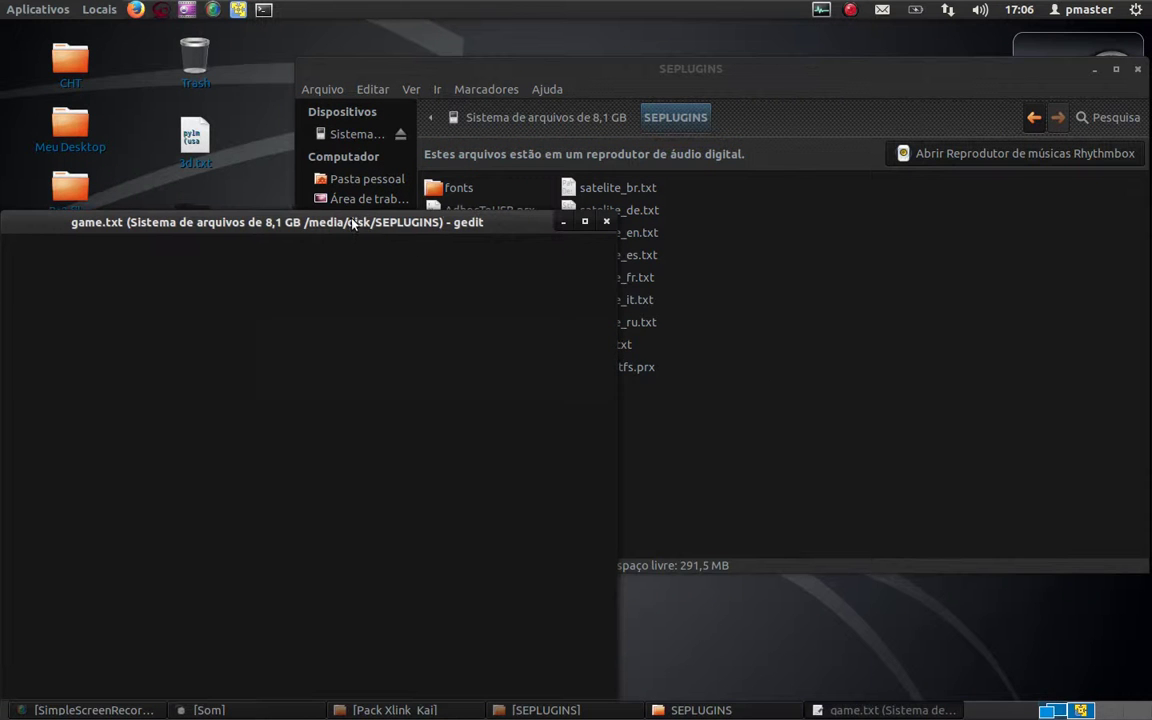
drag(365, 232, 691, 115)
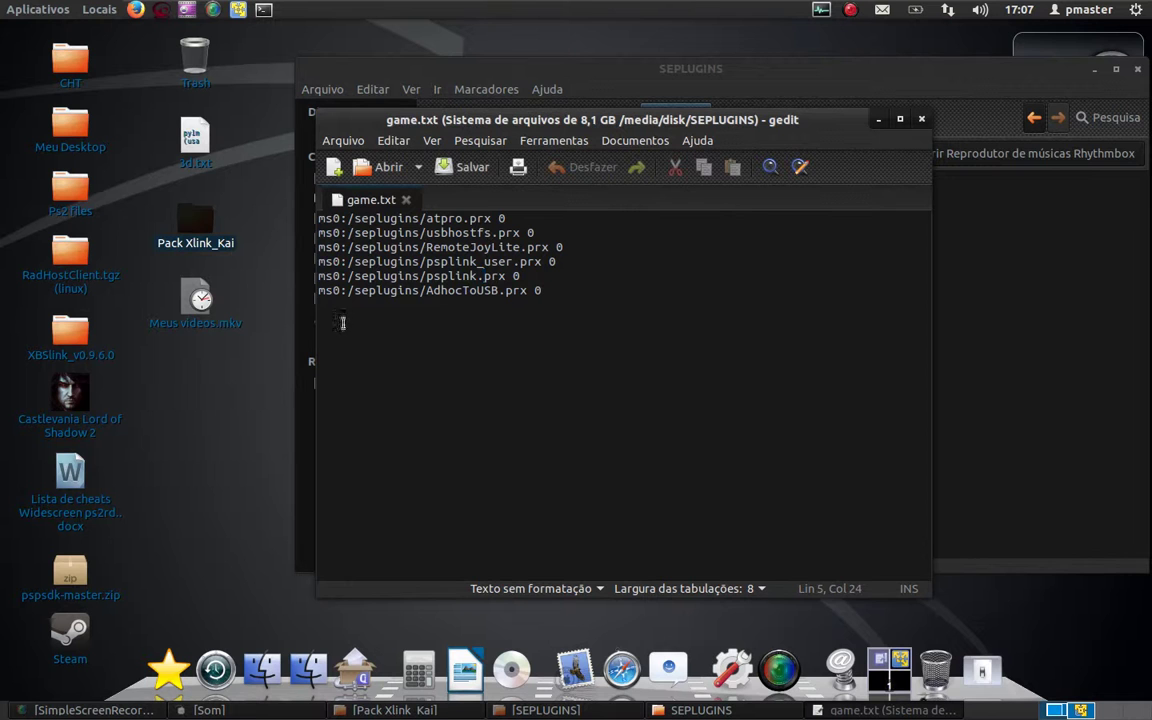
drag(318, 290, 553, 290)
click(553, 290)
Step: Copy the prefix ms0:/seplugins/ from an existing line and paste it on a new line at the end of game.txt
drag(318, 276, 427, 277)
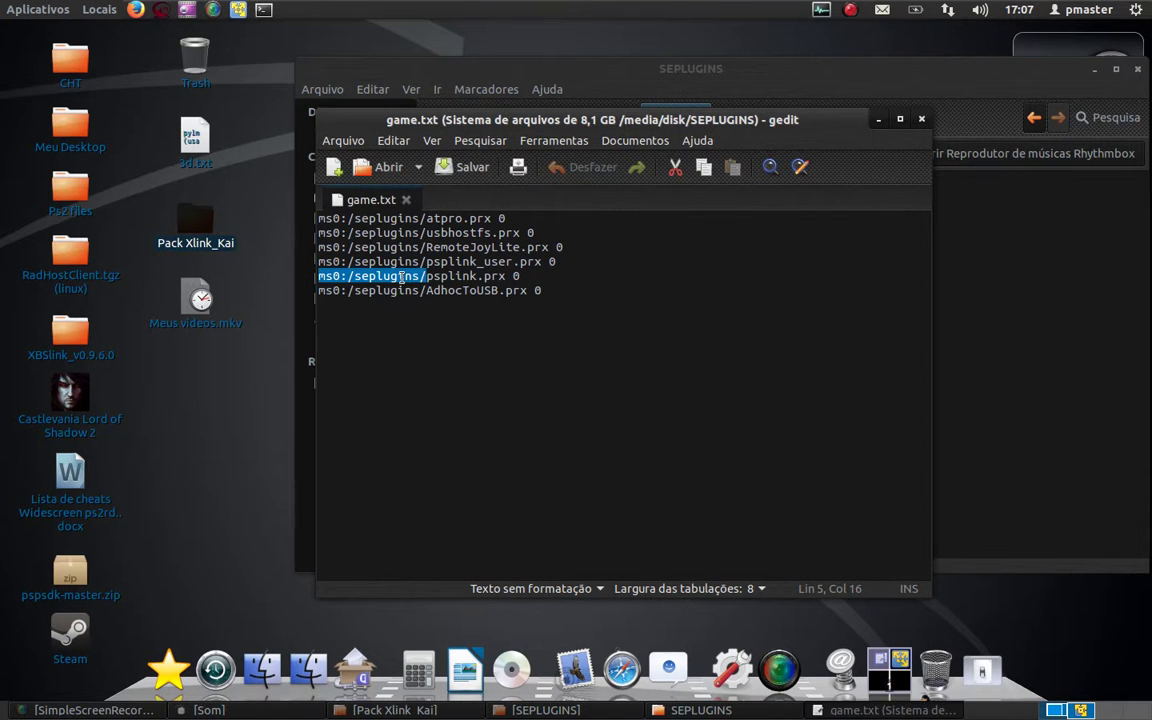
right_click(402, 280)
click(440, 355)
click(373, 316)
click(556, 303)
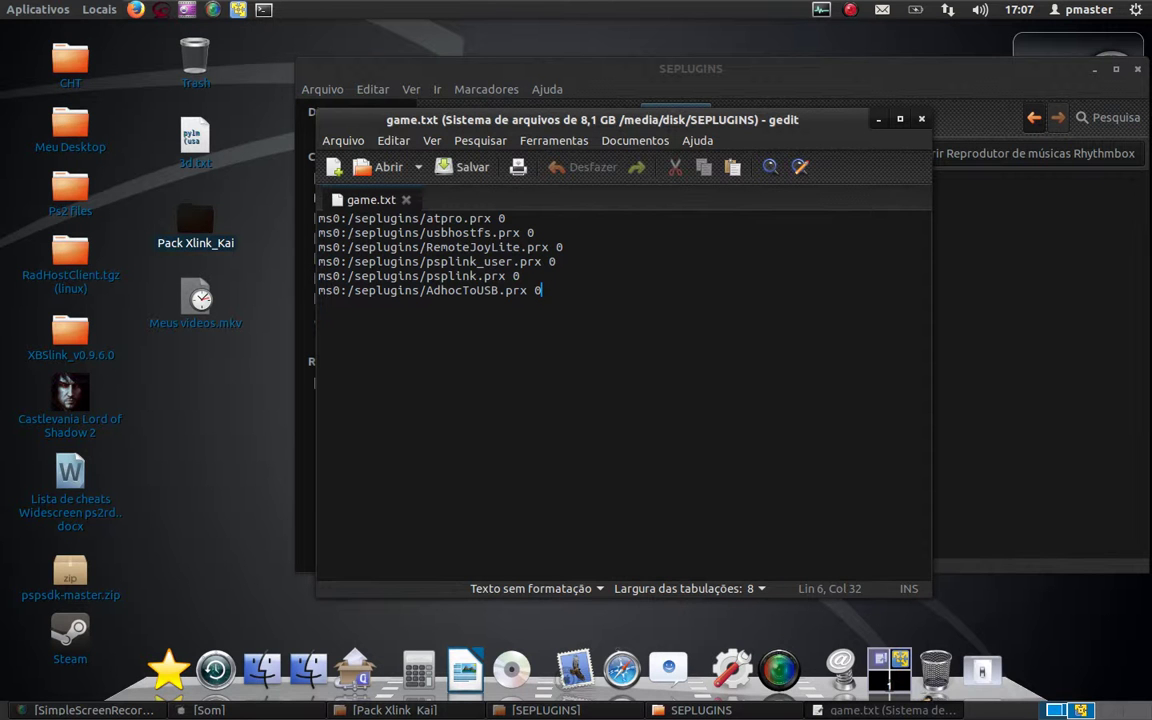
key(Return)
right_click(458, 318)
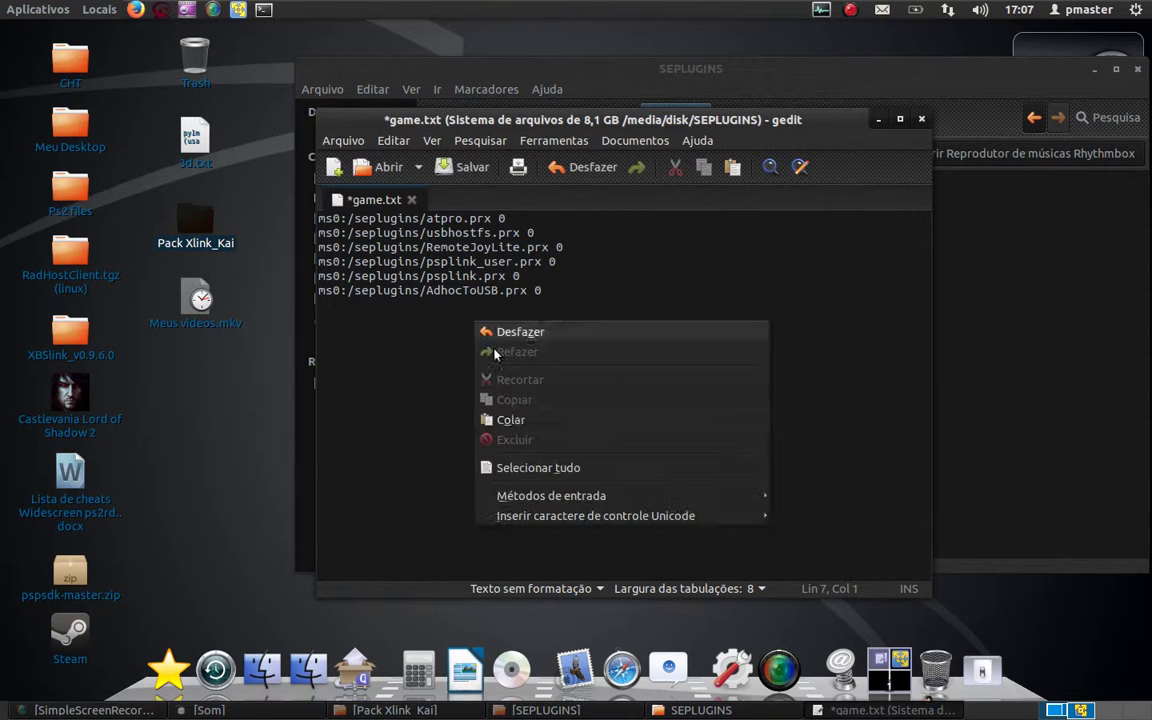
click(514, 407)
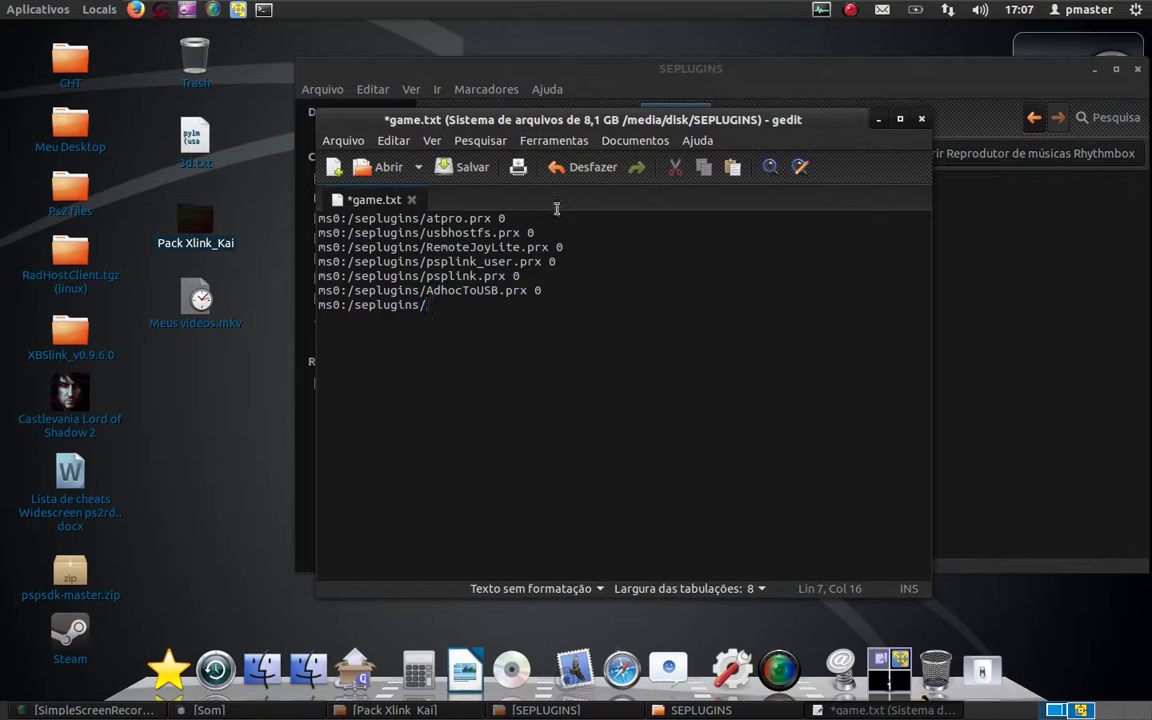
Step: Copy the full file name AdhocToUSB.prx from the plugin file in the SEPLUGINS folder
drag(648, 117, 432, 190)
click(468, 277)
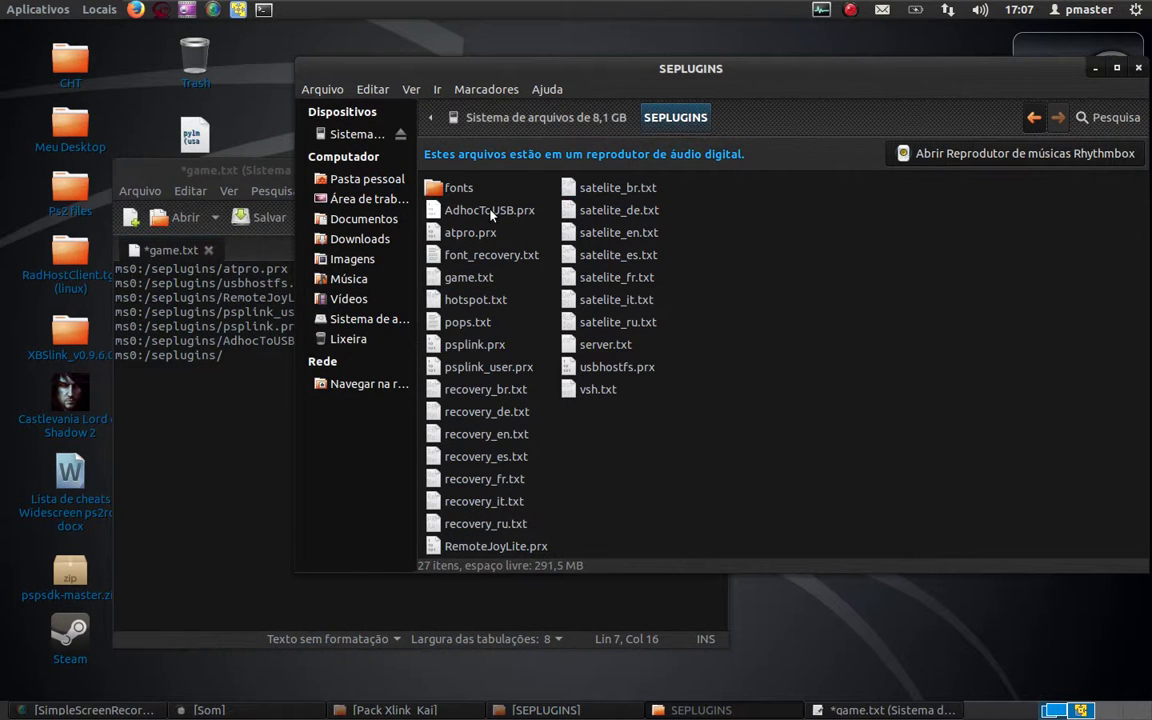
click(490, 210)
right_click(495, 210)
click(924, 281)
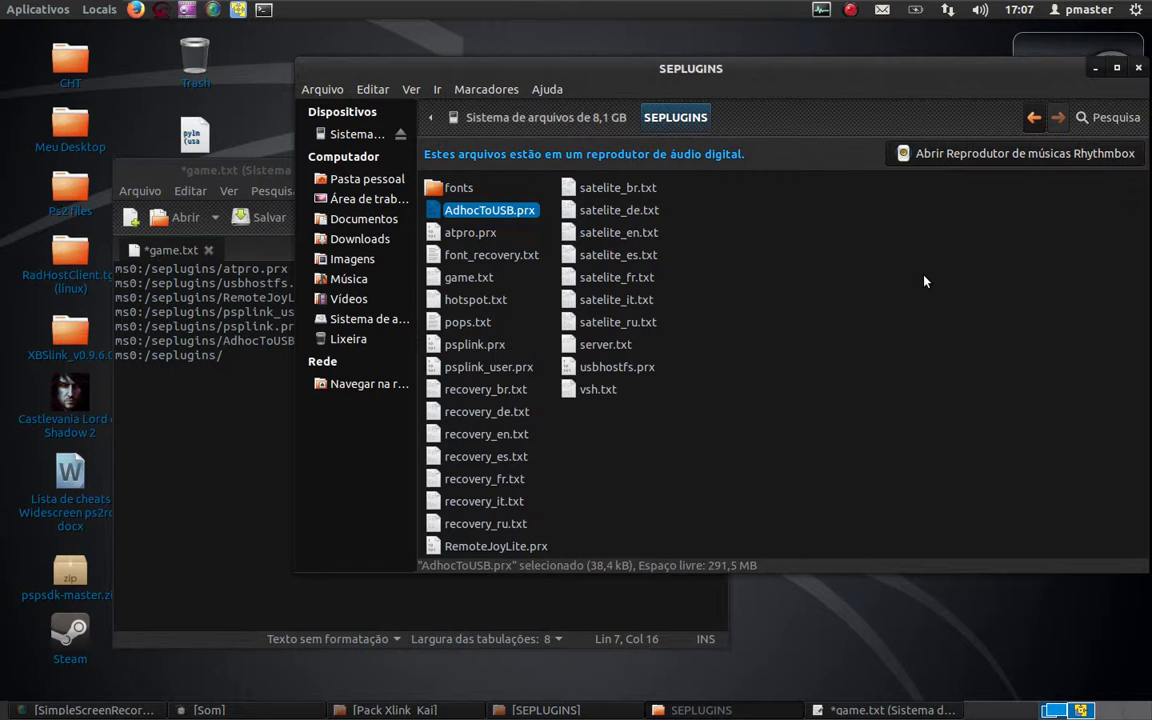
key(F2)
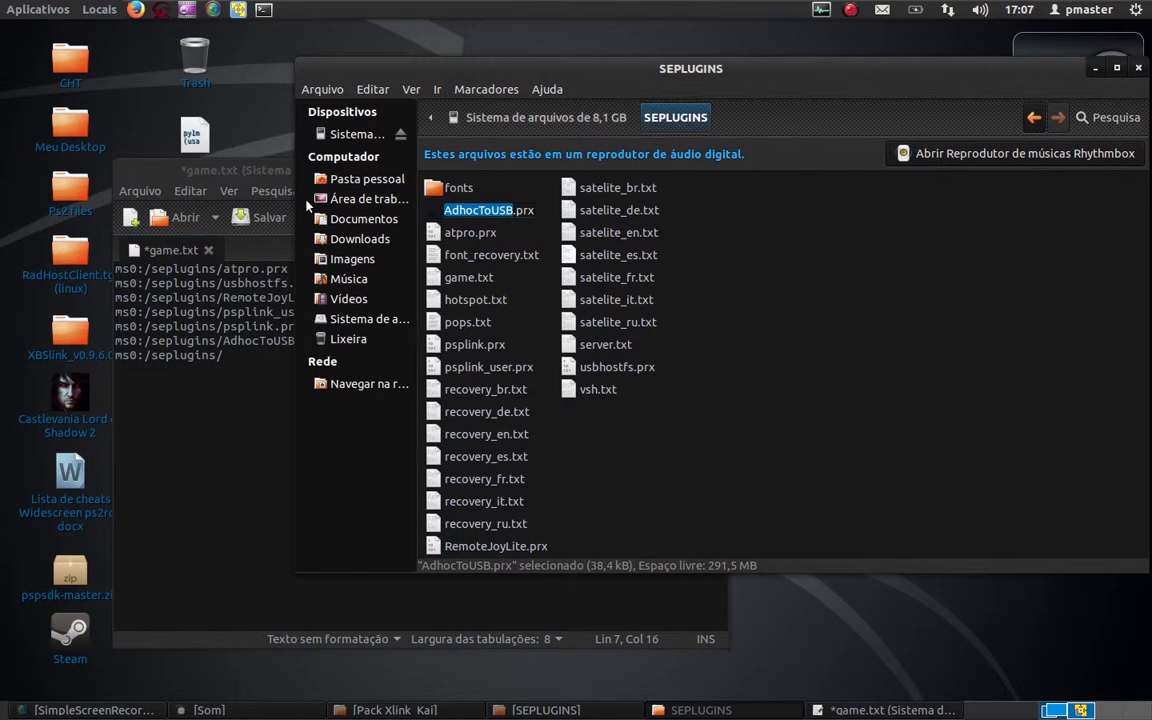
click(446, 210)
drag(446, 210, 518, 212)
right_click(519, 213)
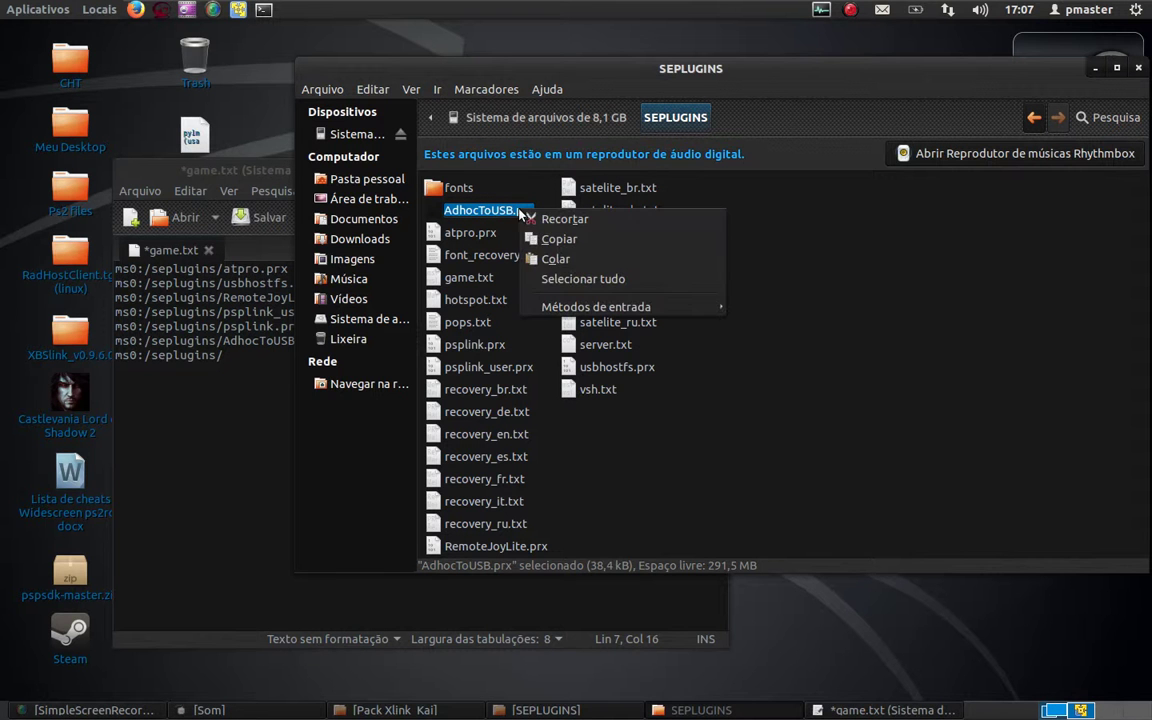
click(561, 239)
Step: Paste AdhocToUSB.prx after the path on the last line of game.txt and end the line with 0
click(240, 367)
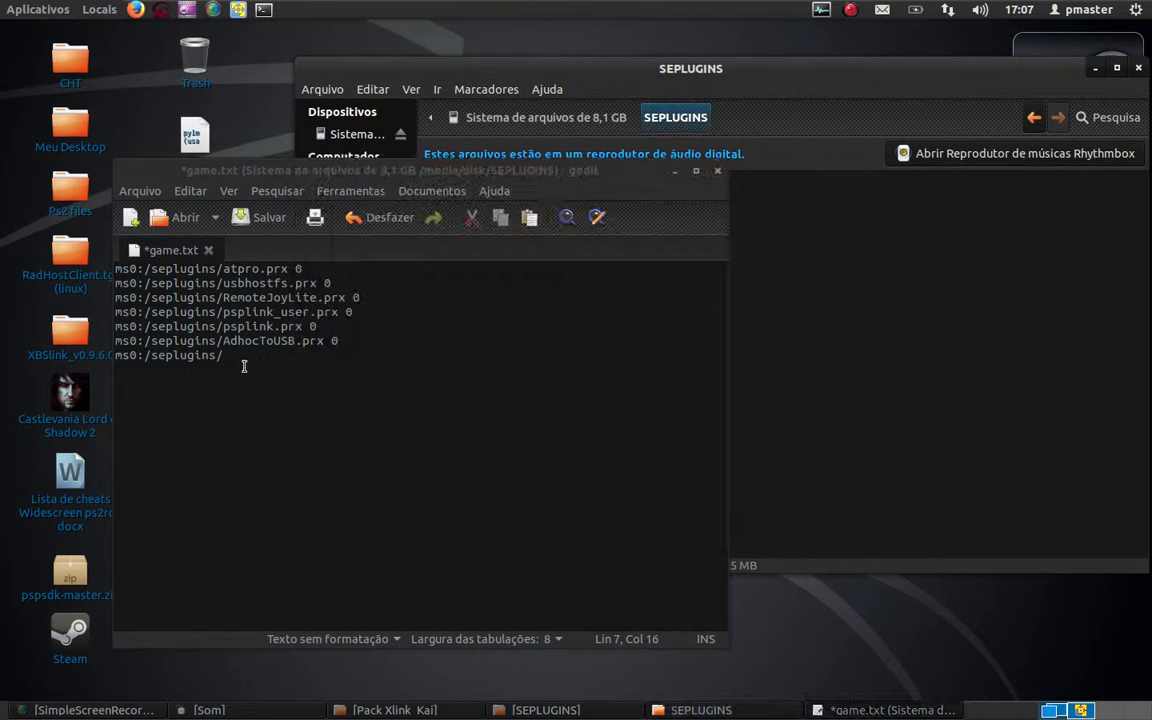
right_click(259, 359)
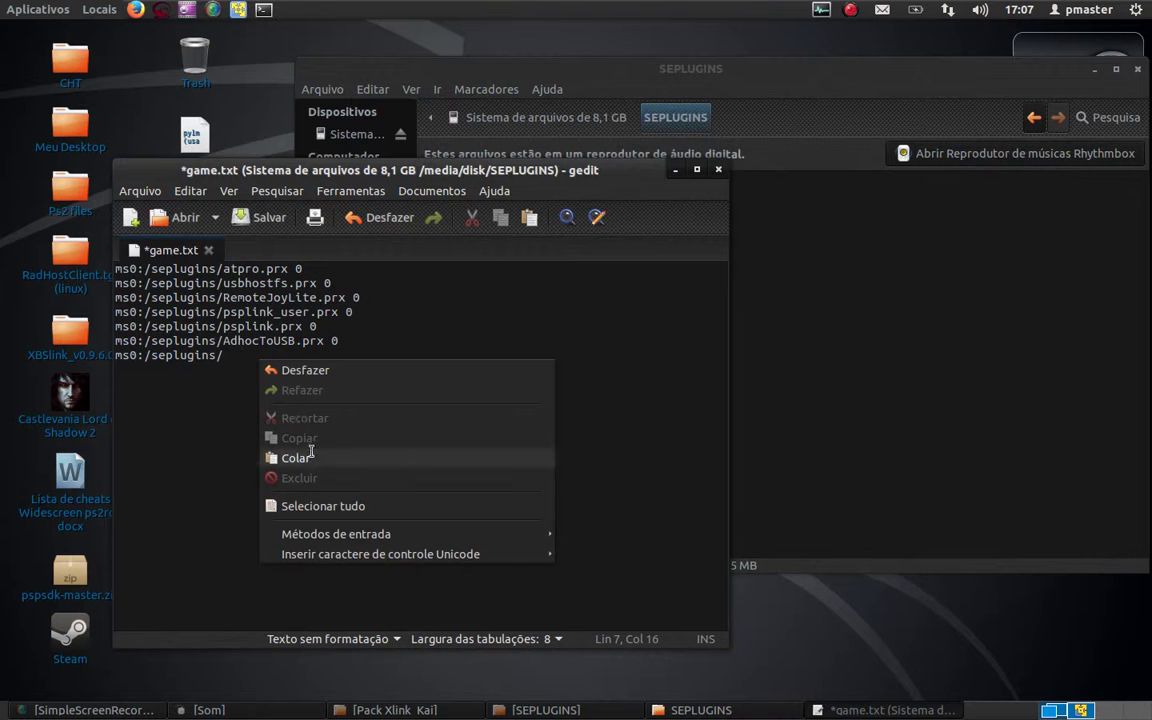
click(298, 457)
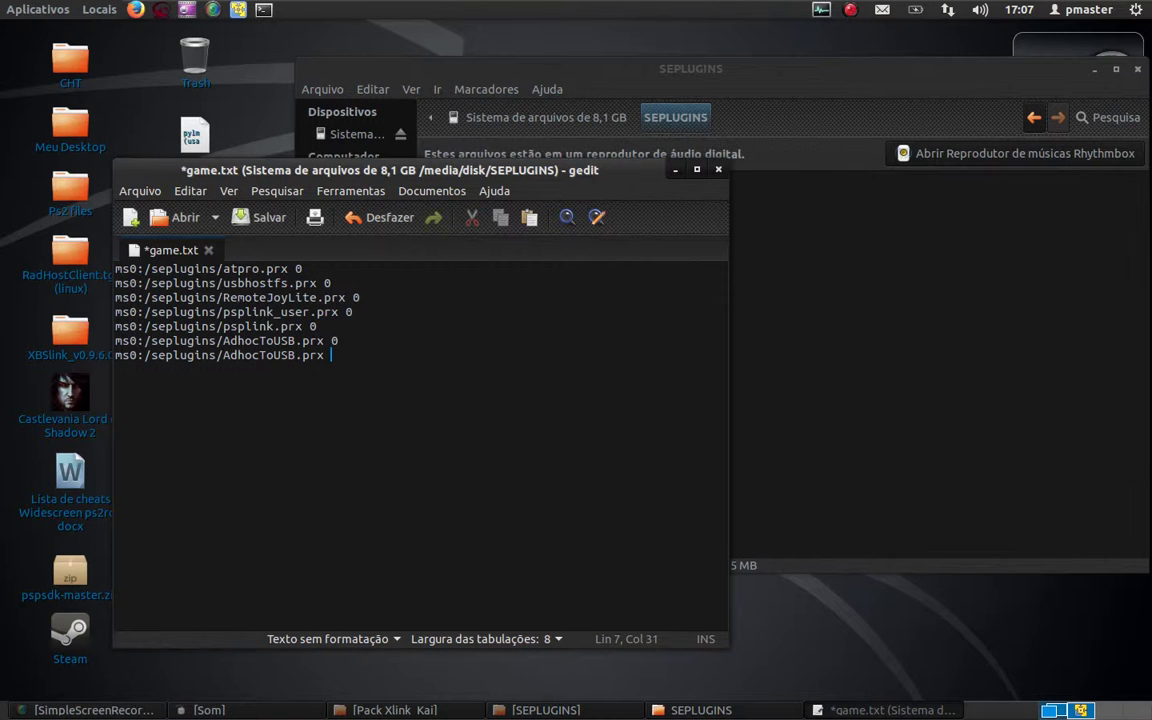
text(1)
key(BackSpace)
text(0)
Step: Delete the duplicate AdhocToUSB.prx entry from the last line of game.txt
key(BackSpace)
key(BackSpace)
key(BackSpace)
key(BackSpace)
key(BackSpace)
key(BackSpace)
key(BackSpace)
key(BackSpace)
key(BackSpace)
key(BackSpace)
key(BackSpace)
key(BackSpace)
key(BackSpace)
key(BackSpace)
key(BackSpace)
key(BackSpace)
key(BackSpace)
key(BackSpace)
key(BackSpace)
key(BackSpace)
key(BackSpace)
key(BackSpace)
key(BackSpace)
key(BackSpace)
key(BackSpace)
key(BackSpace)
key(BackSpace)
key(BackSpace)
key(BackSpace)
key(BackSpace)
key(BackSpace)
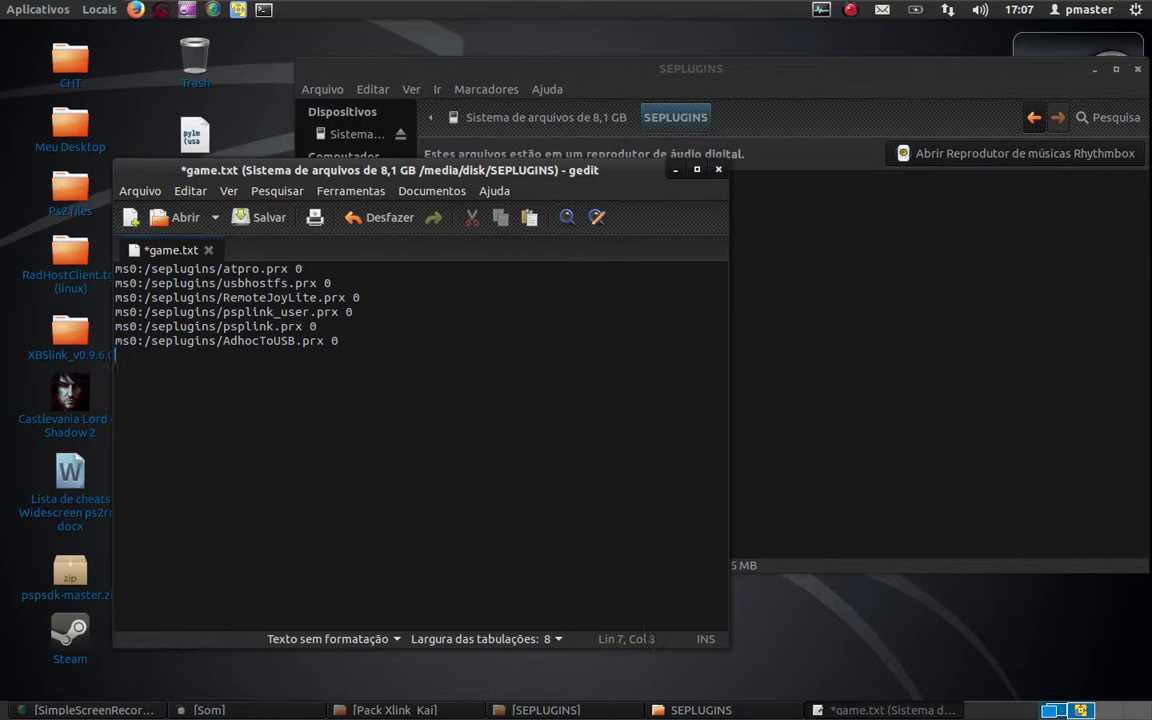
Step: Highlight the original AdhocToUSB.prx entry, and close game.txt without saving the changes
drag(340, 341, 129, 341)
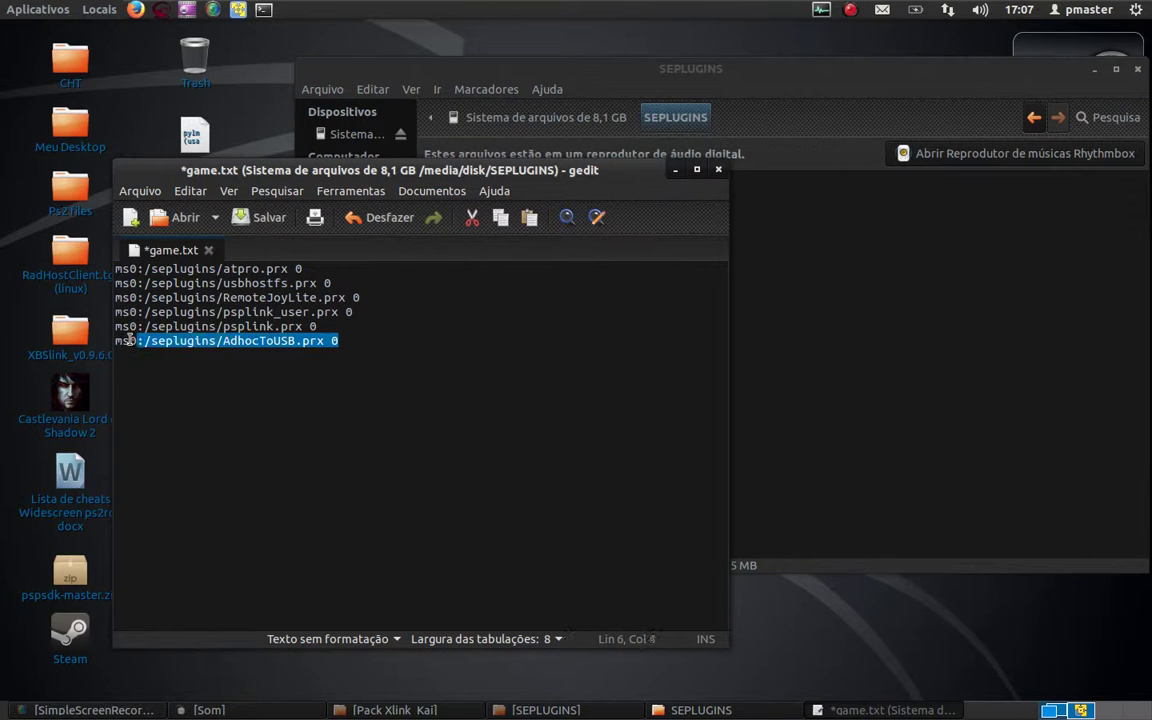
click(719, 171)
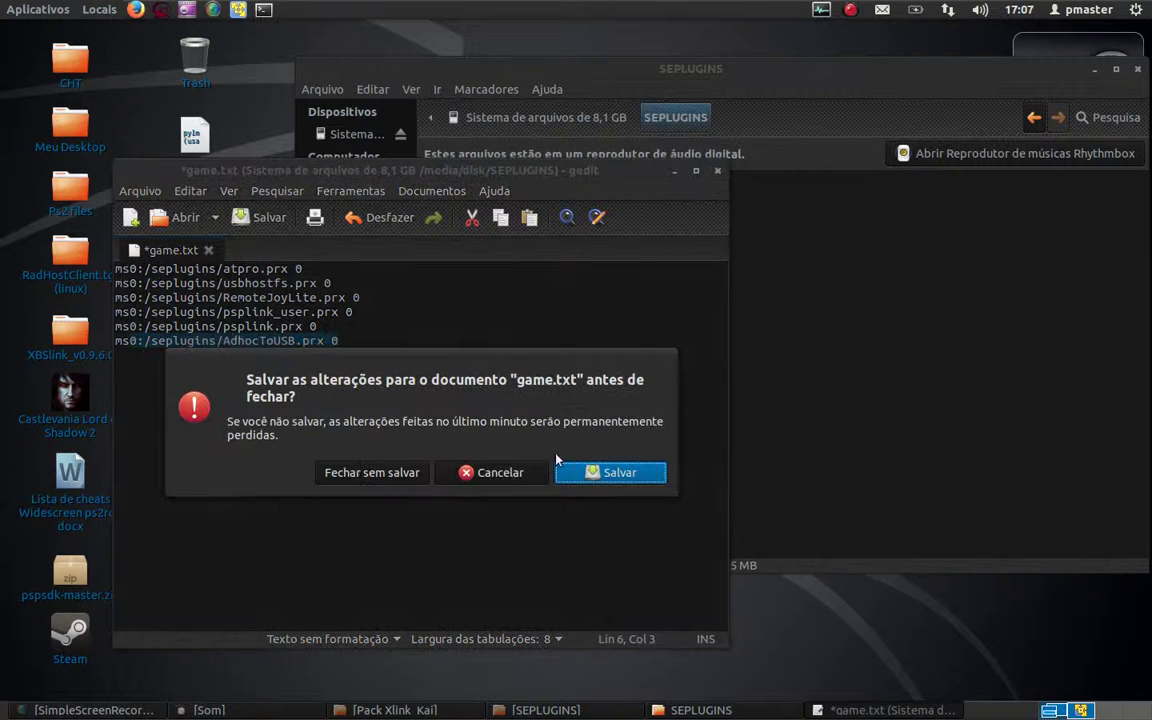
click(380, 478)
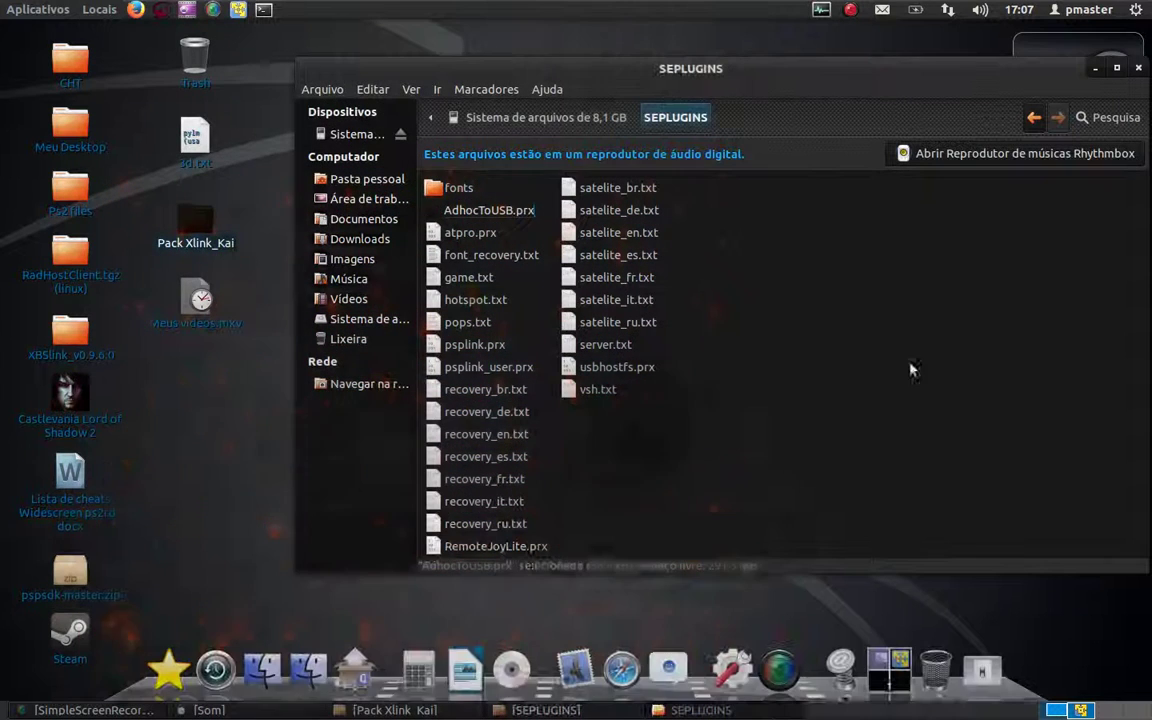
Step: Close the SEPLUGINS folder and switch to the Windows 7 virtual machine in VMware Player
click(1139, 68)
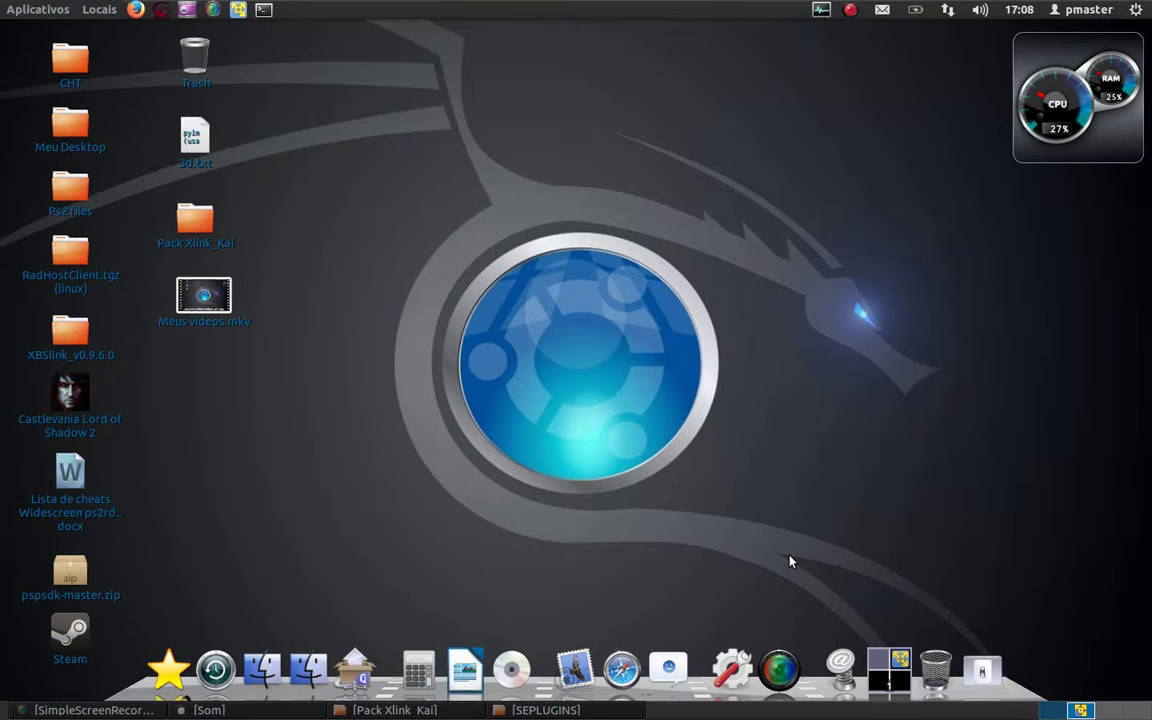
key(ctrl+alt+Right)
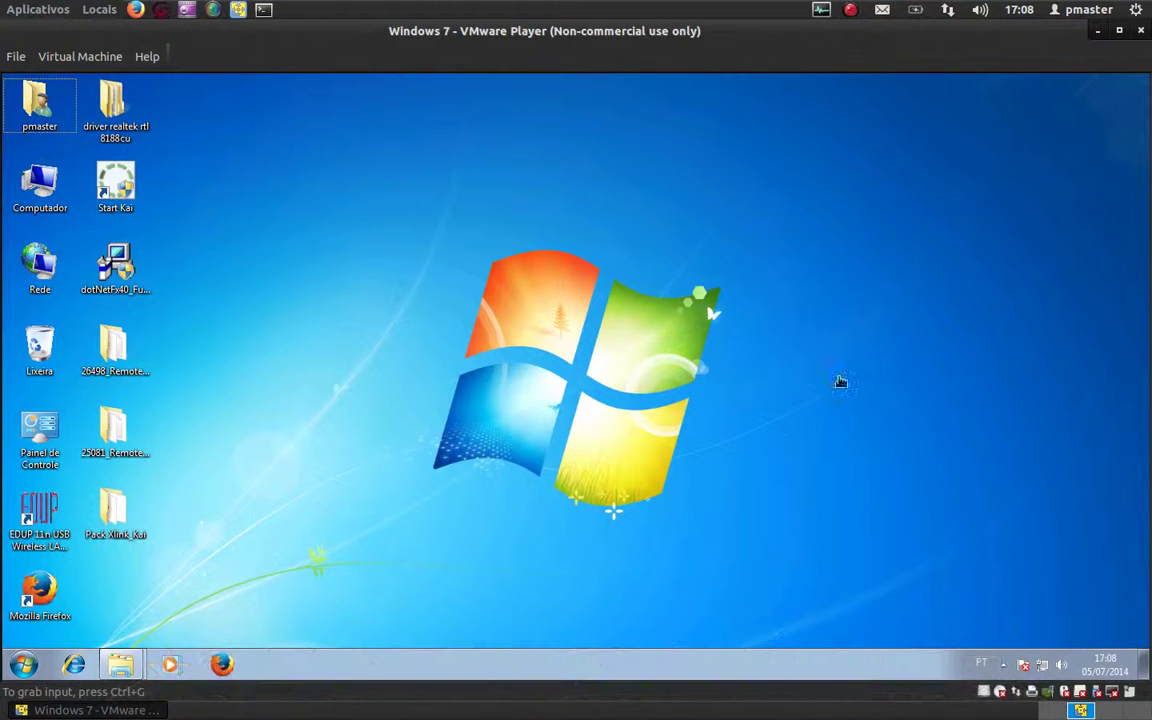
click(800, 511)
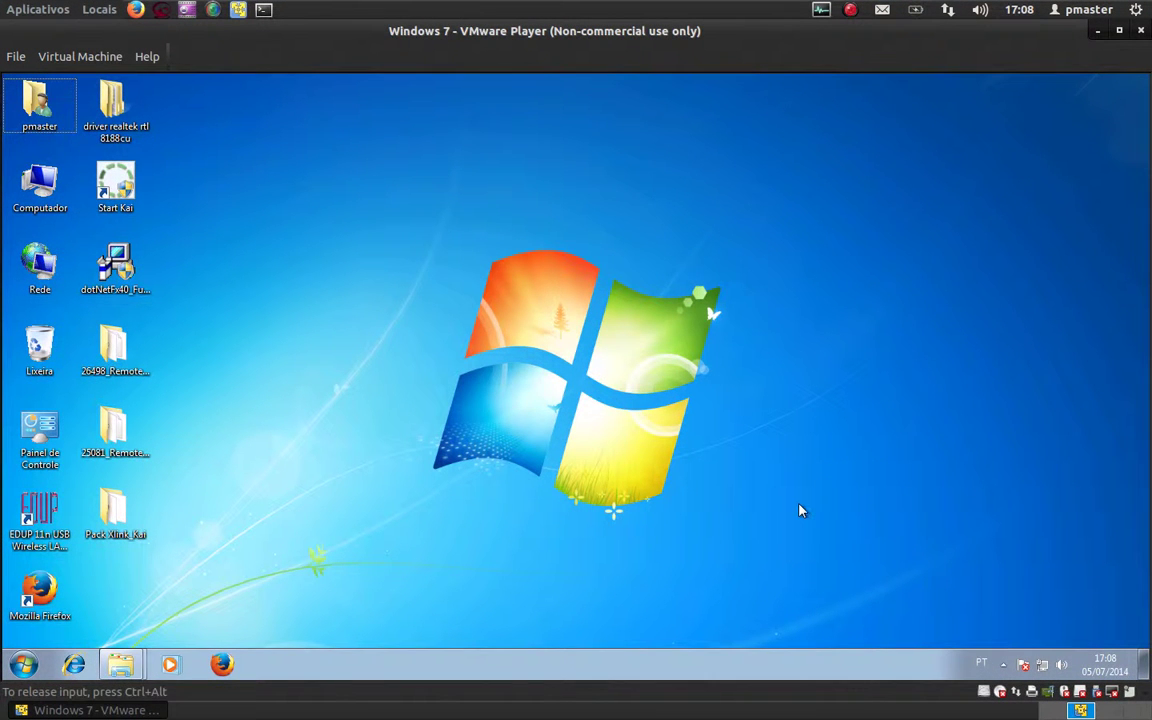